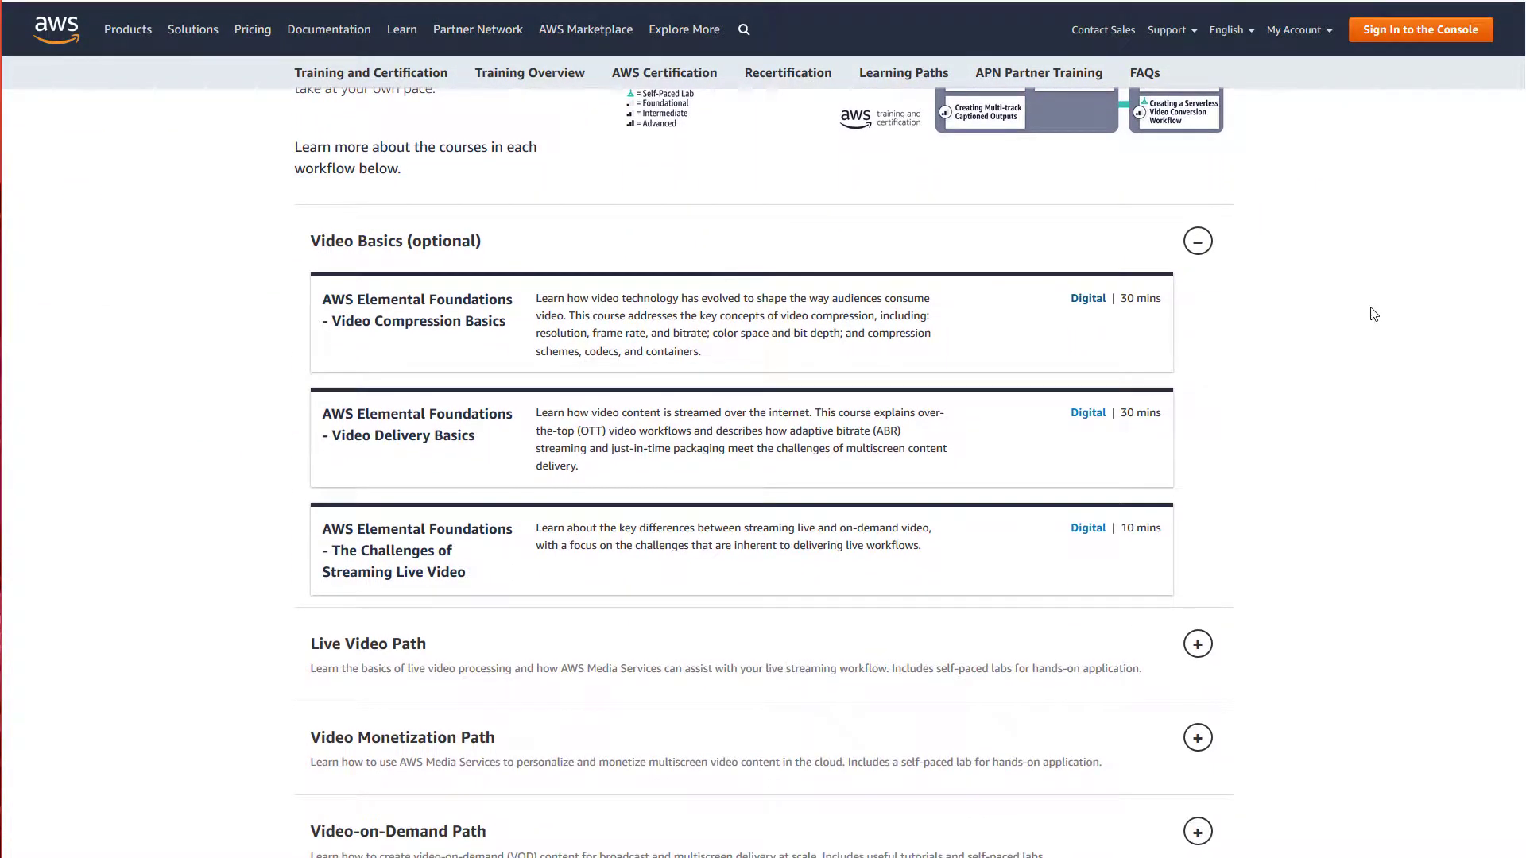
Collapse the Video Basics course list and expand the Live Video Path list.
{"action": "left_click", "coordinate": [1197, 240]}
{"action": "left_click", "coordinate": [1196, 333]}
{"action": "scroll", "coordinate": [763, 477], "scroll_direction": "down", "scroll_amount": 2}
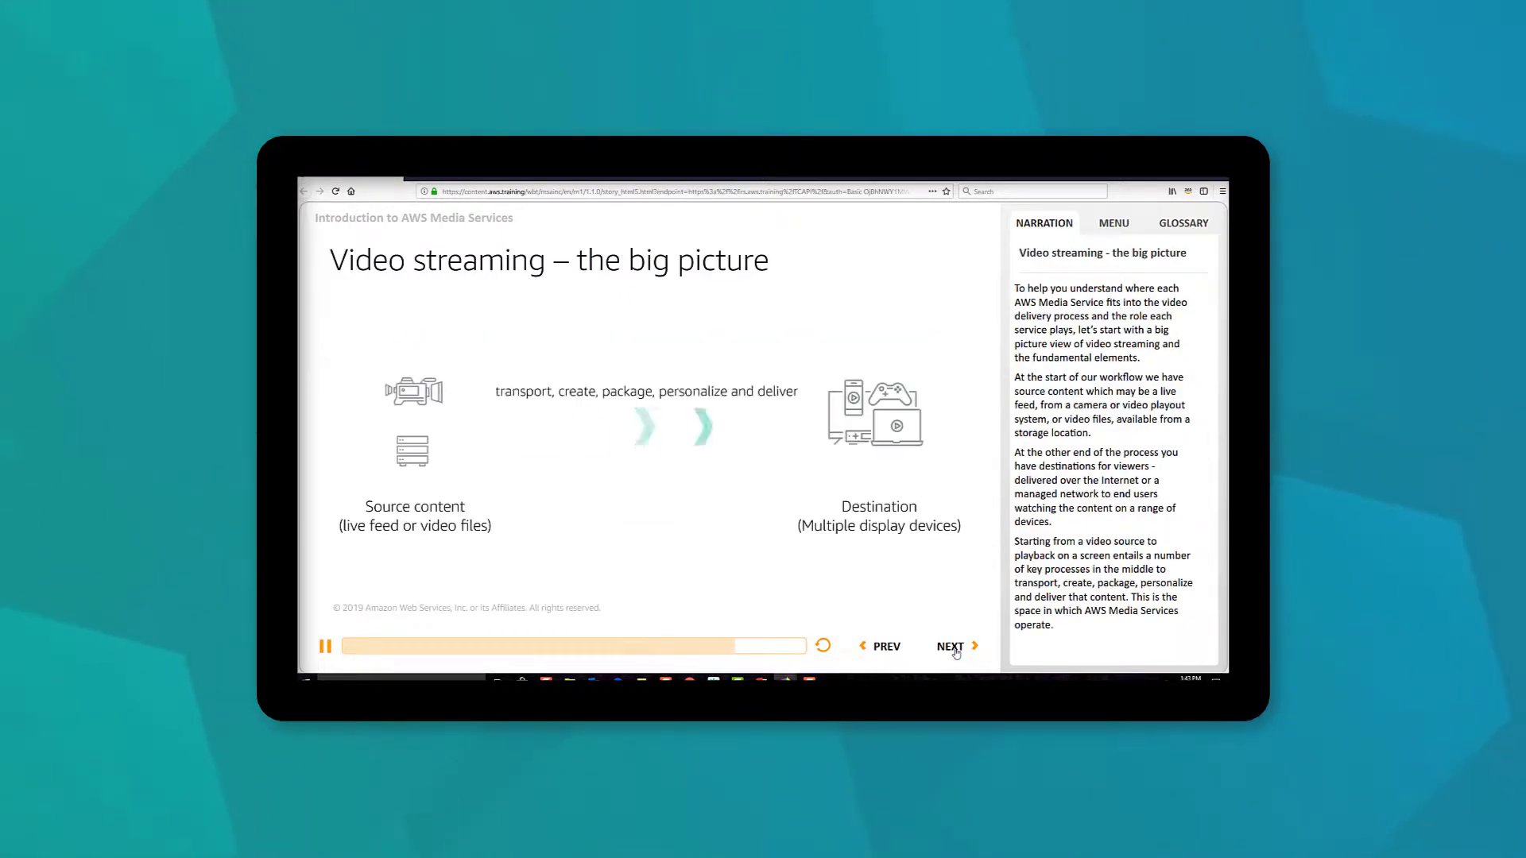
Advance through the MediaLive/MediaPackage demo slides to the mobile playback preview.
{"action": "left_click", "coordinate": [951, 646]}
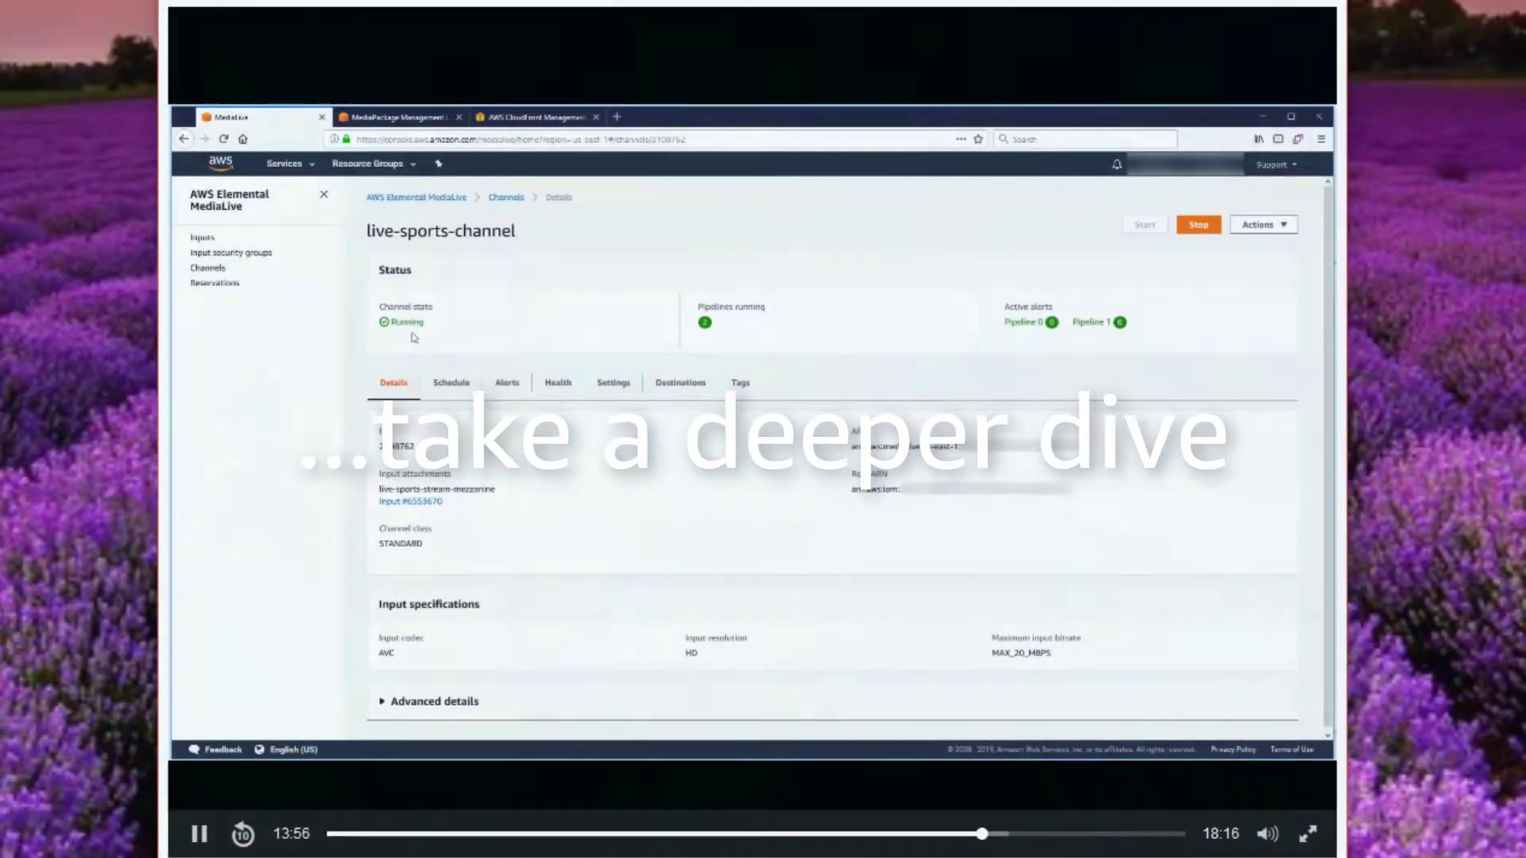
{"action": "left_click", "coordinate": [291, 687]}
{"action": "scroll", "coordinate": [805, 533], "scroll_direction": "down", "scroll_amount": 2}
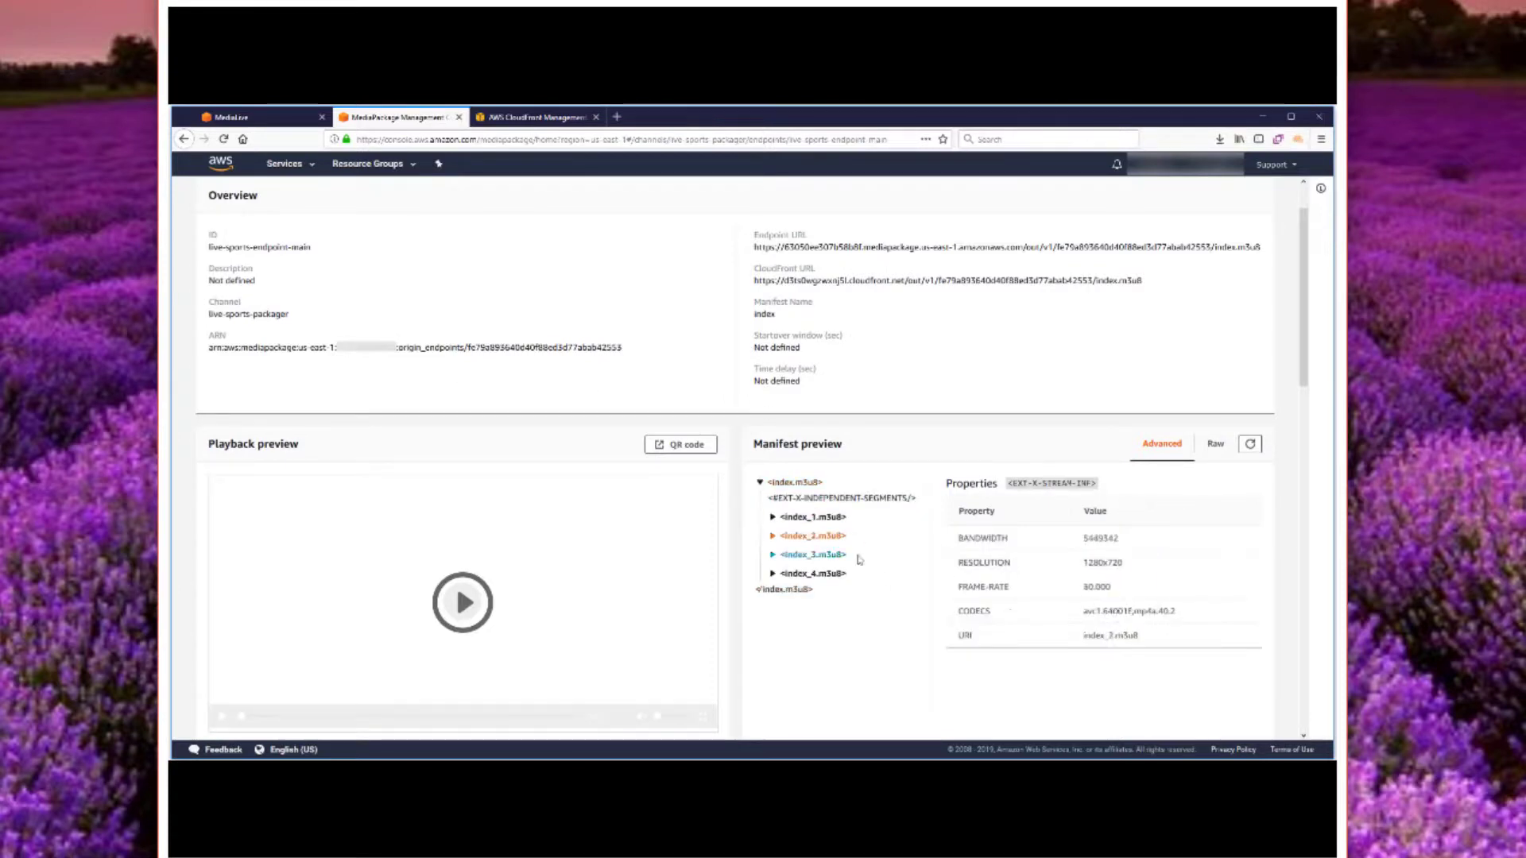
{"action": "left_click", "coordinate": [773, 519]}
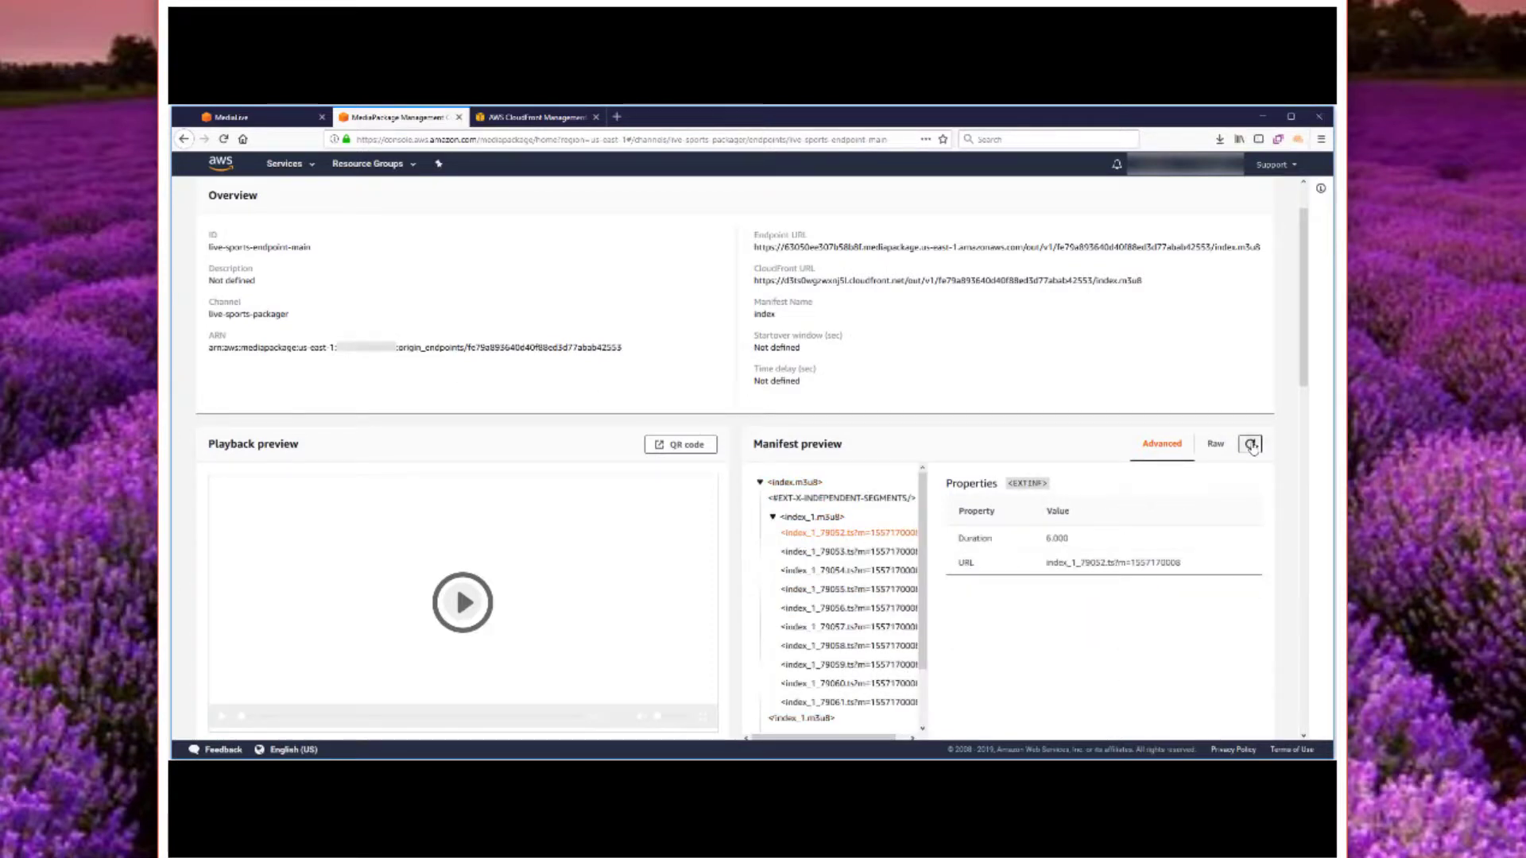
{"action": "left_click", "coordinate": [463, 606]}
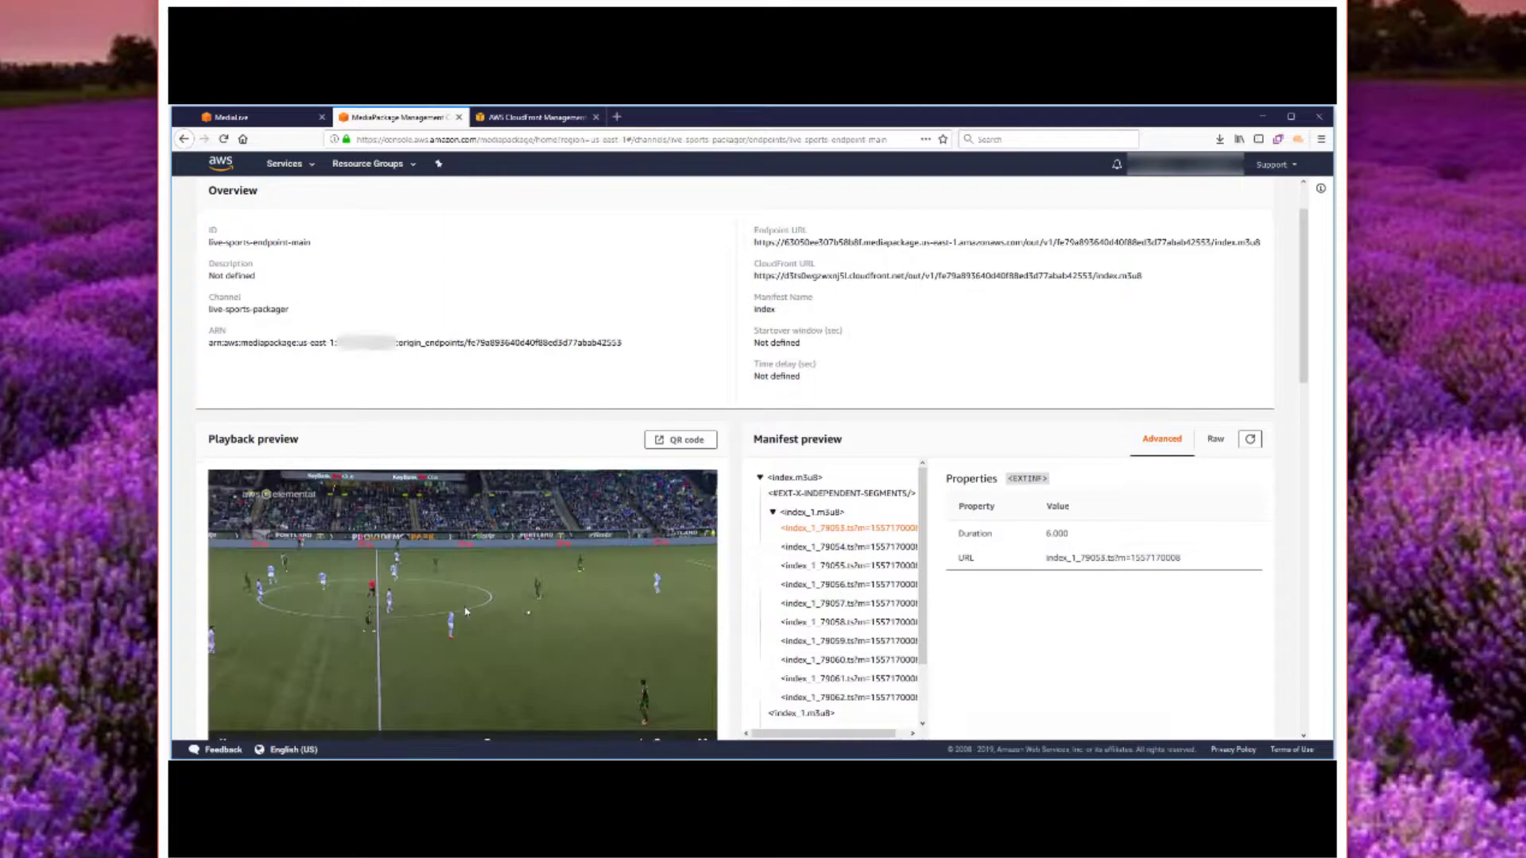
{"action": "scroll", "coordinate": [684, 391], "scroll_direction": "down", "scroll_amount": 1}
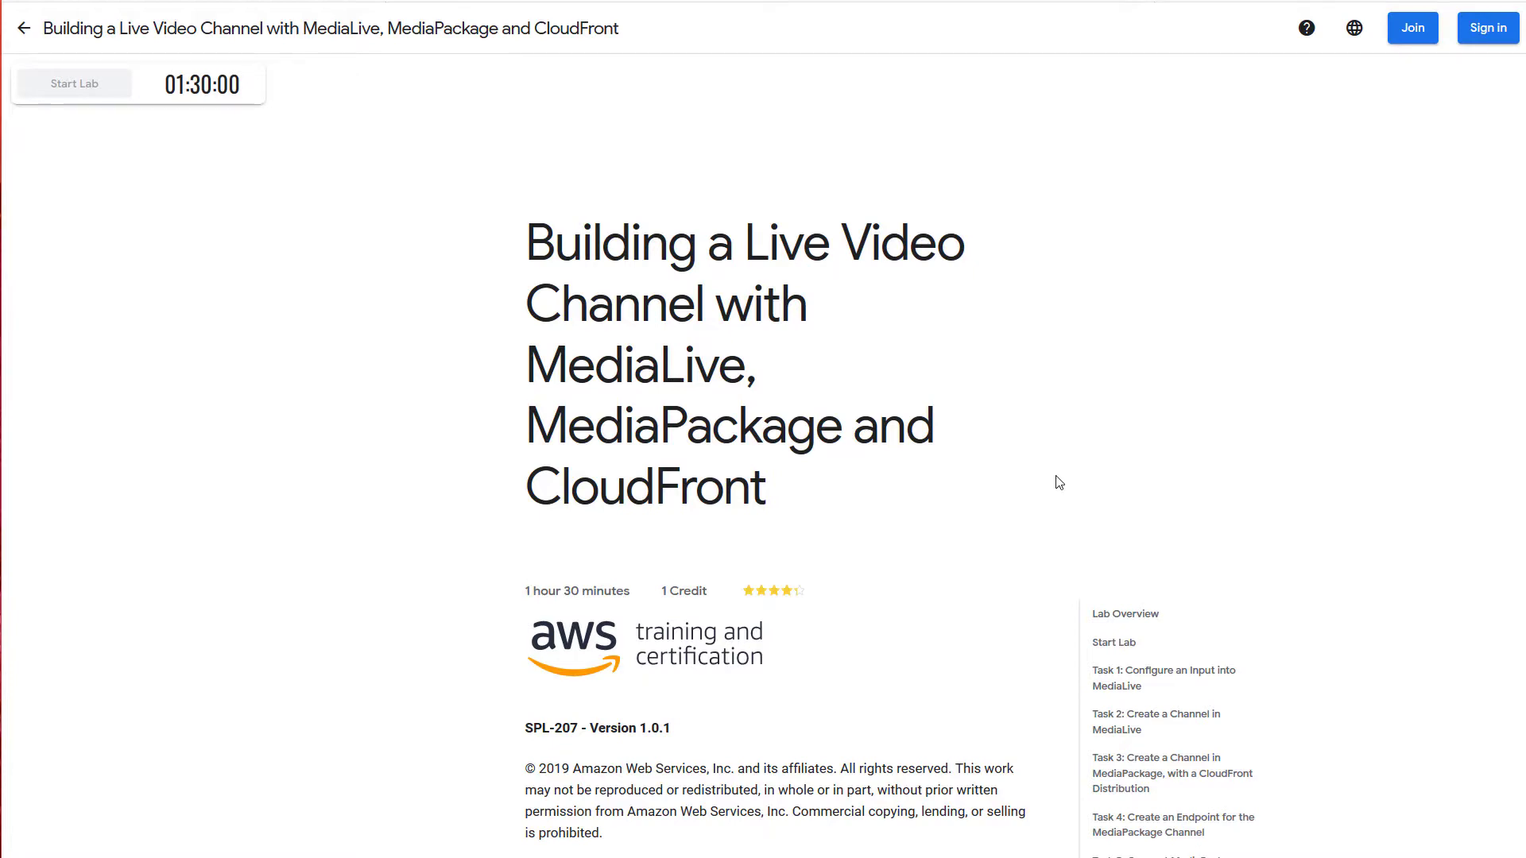
{"action": "scroll", "coordinate": [1055, 481], "scroll_direction": "down", "scroll_amount": 3}
{"action": "scroll", "coordinate": [1054, 481], "scroll_direction": "down", "scroll_amount": 2}
{"action": "scroll", "coordinate": [1055, 482], "scroll_direction": "down", "scroll_amount": 1}
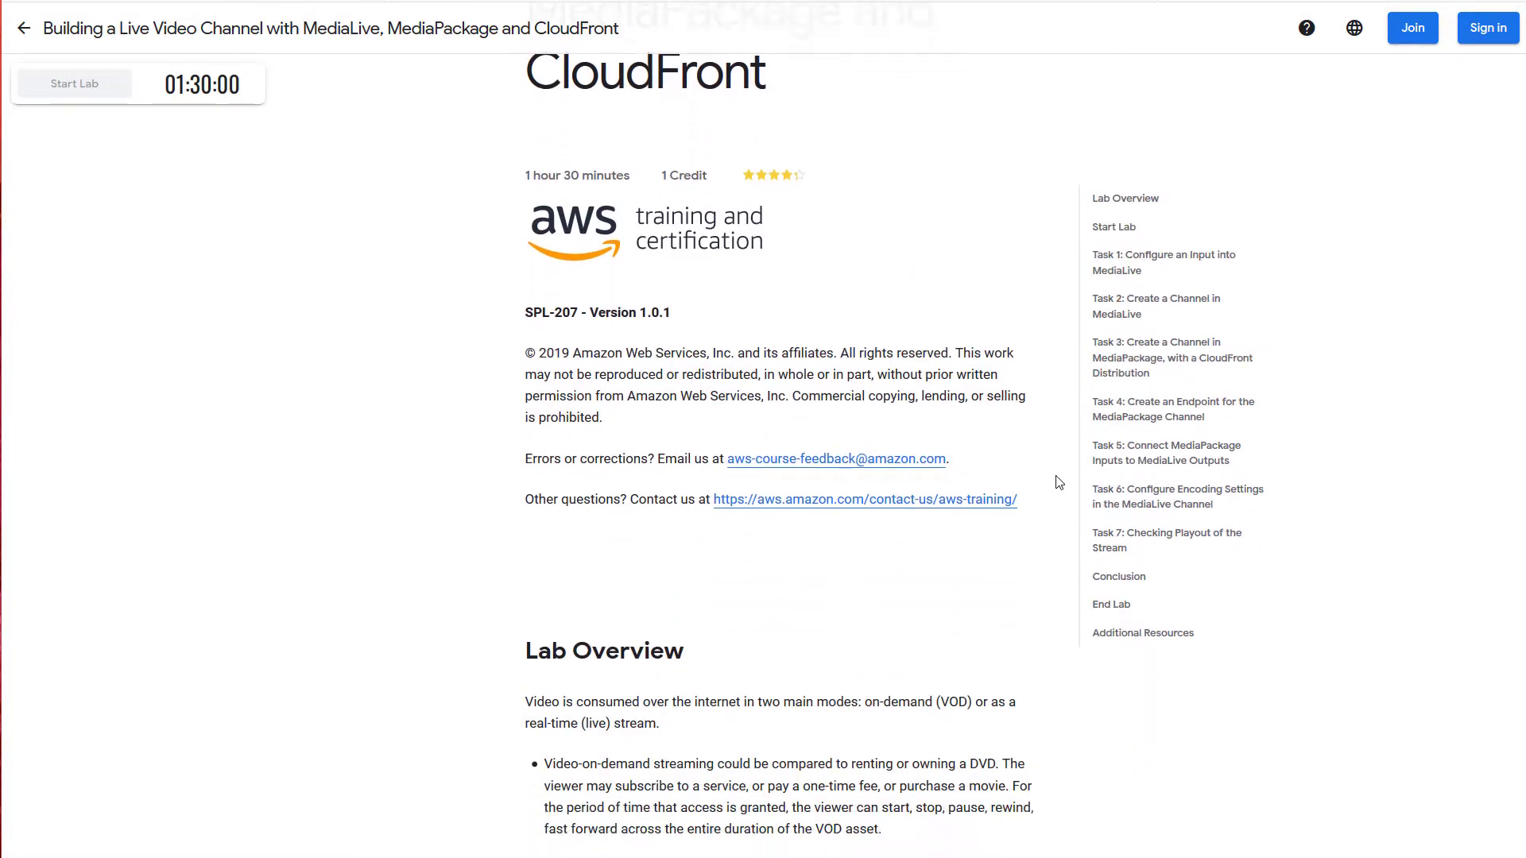
{"action": "scroll", "coordinate": [1054, 482], "scroll_direction": "down", "scroll_amount": 2}
{"action": "scroll", "coordinate": [1054, 483], "scroll_direction": "down", "scroll_amount": 1}
{"action": "scroll", "coordinate": [1054, 482], "scroll_direction": "down", "scroll_amount": 1}
{"action": "scroll", "coordinate": [1054, 482], "scroll_direction": "down", "scroll_amount": 1}
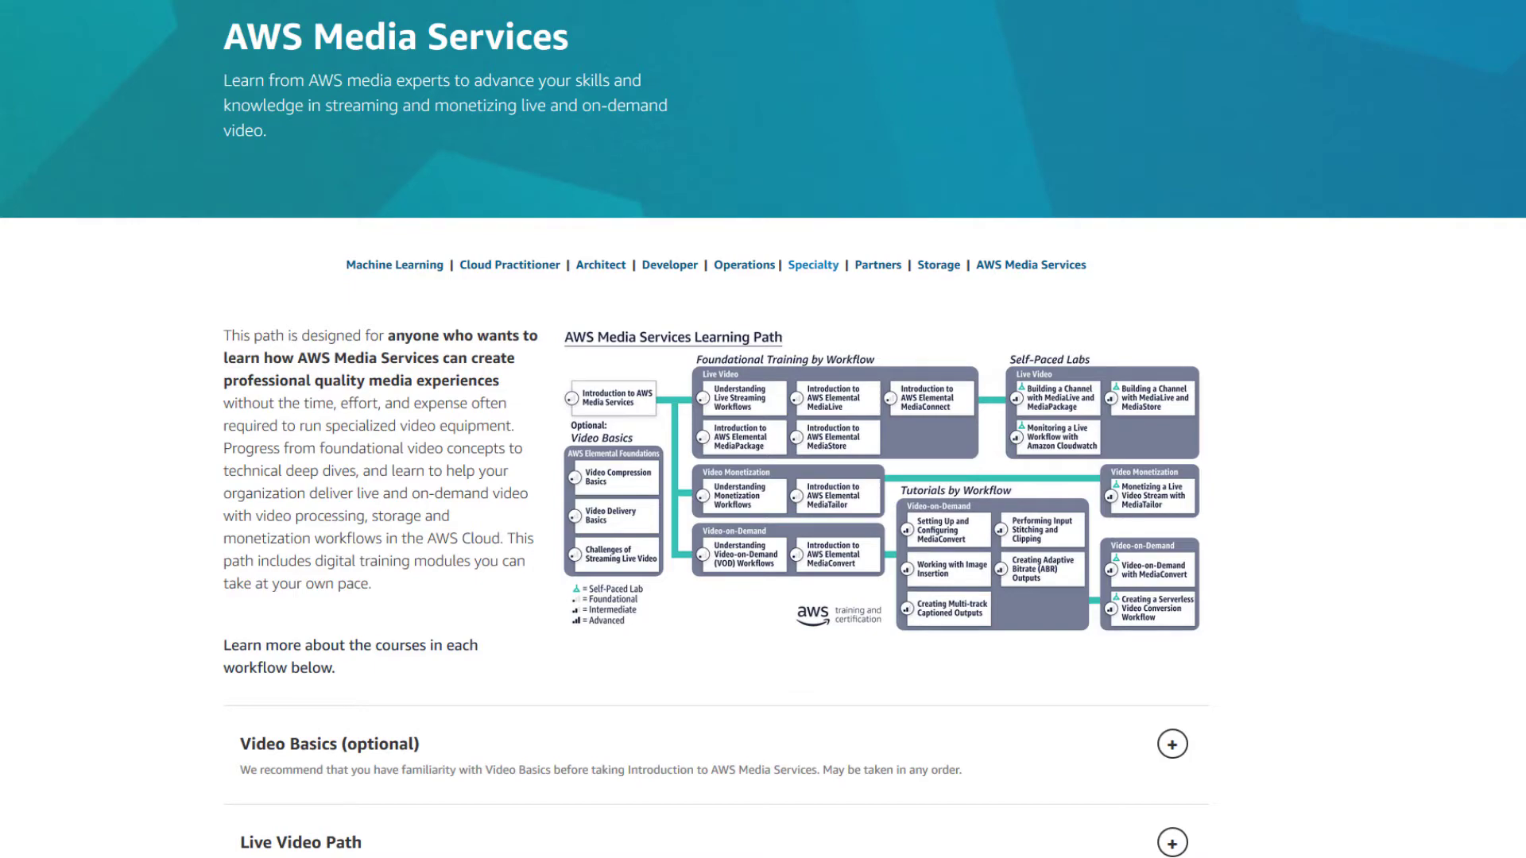
Expand the Video Basics (optional) course list below the course map.
{"action": "left_click", "coordinate": [1172, 746]}
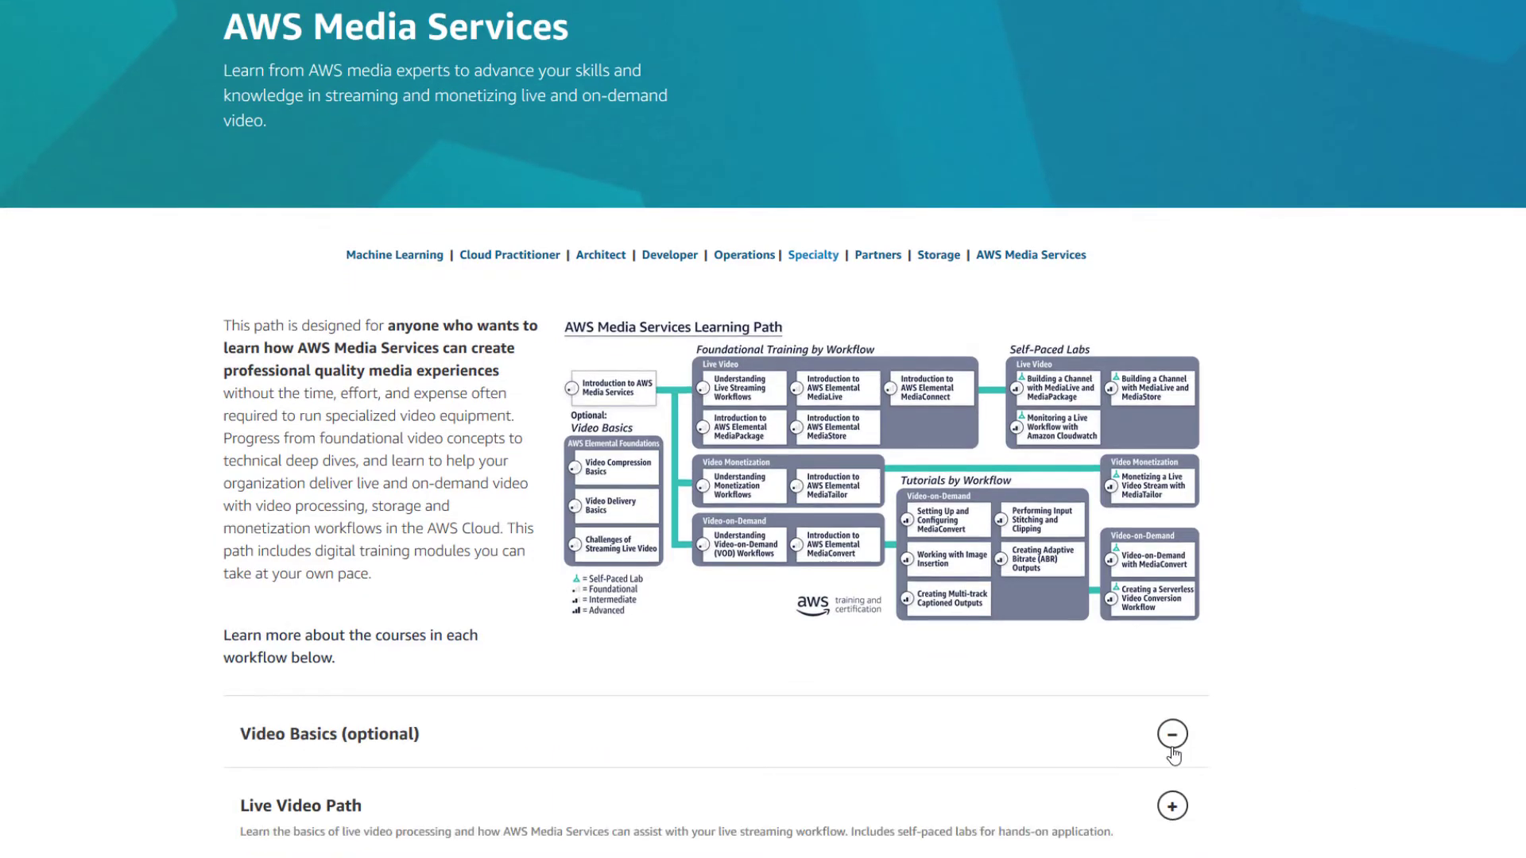